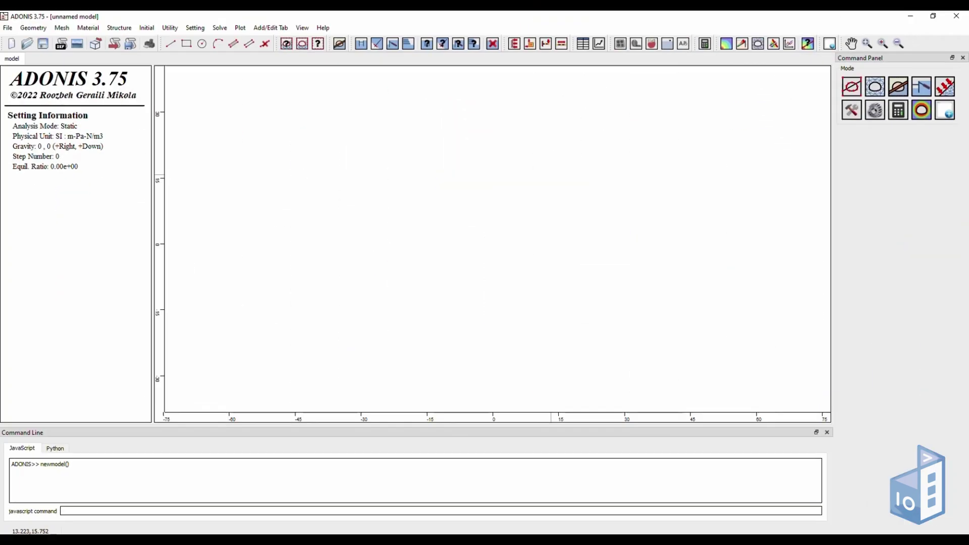
Step: Apply the static calculation settings with a 100000 step limit, keeping SI m-Pa-N/m3 units
{"action": "left_click", "coordinate": [879, 116]}
{"action": "left_click", "coordinate": [856, 157]}
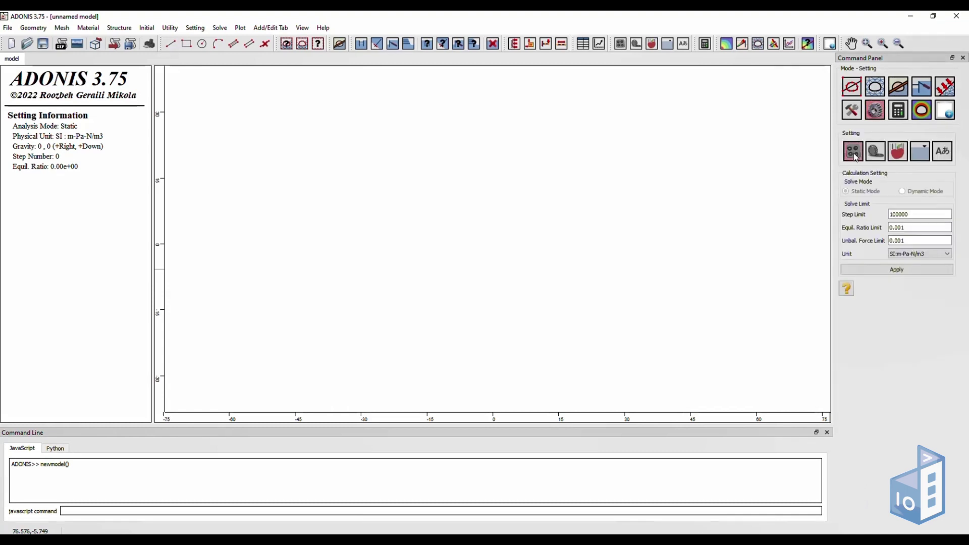
{"action": "left_click", "coordinate": [903, 255]}
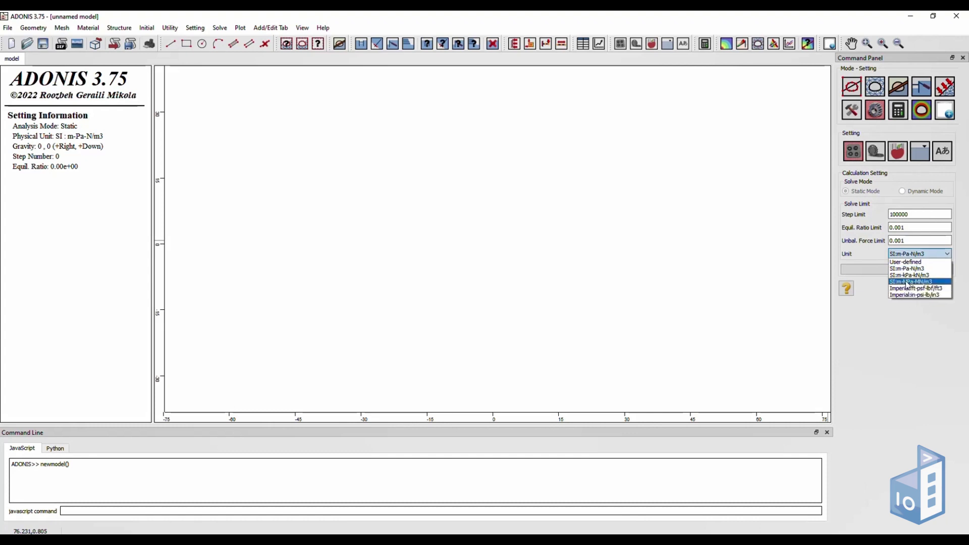
{"action": "left_click", "coordinate": [908, 269]}
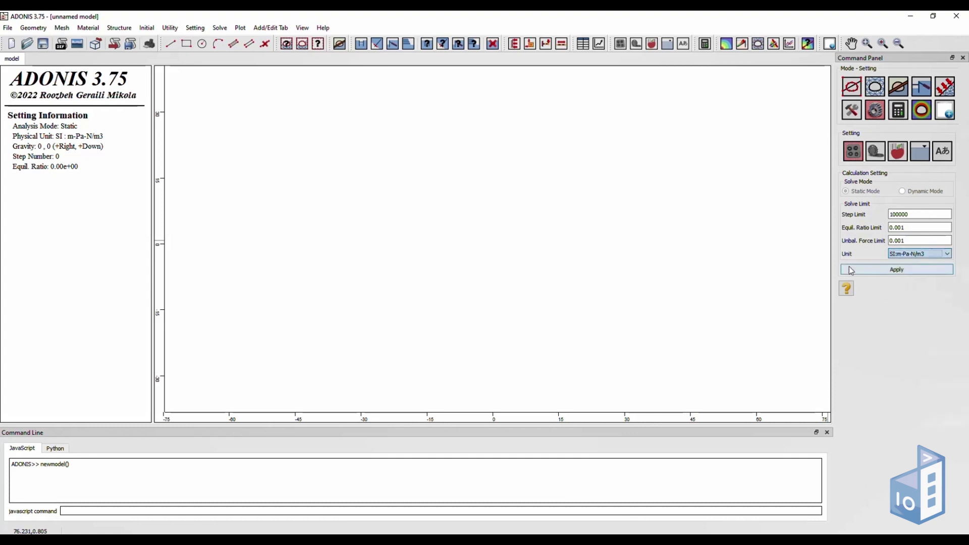
{"action": "left_click", "coordinate": [895, 268]}
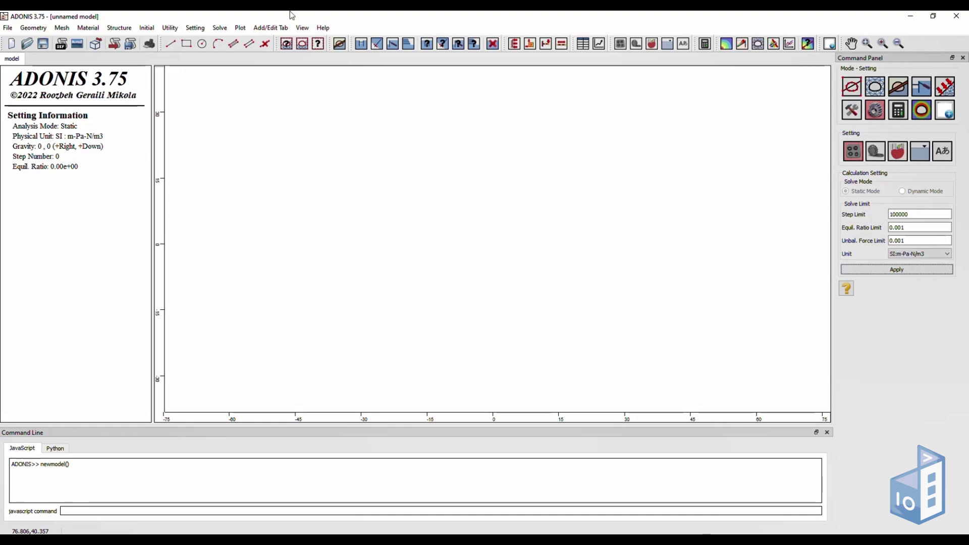
Step: Draw rectangles with corners (-50,30)/(50,-30) and (-5,3)/(5,-3)
{"action": "left_click", "coordinate": [186, 44]}
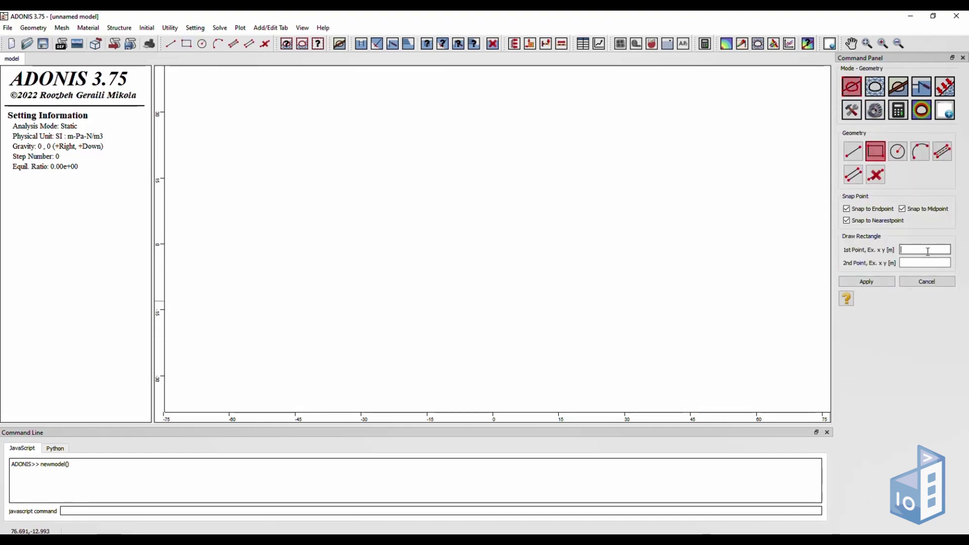
{"action": "left_click", "coordinate": [928, 250]}
{"action": "type", "text": "50 -30"}
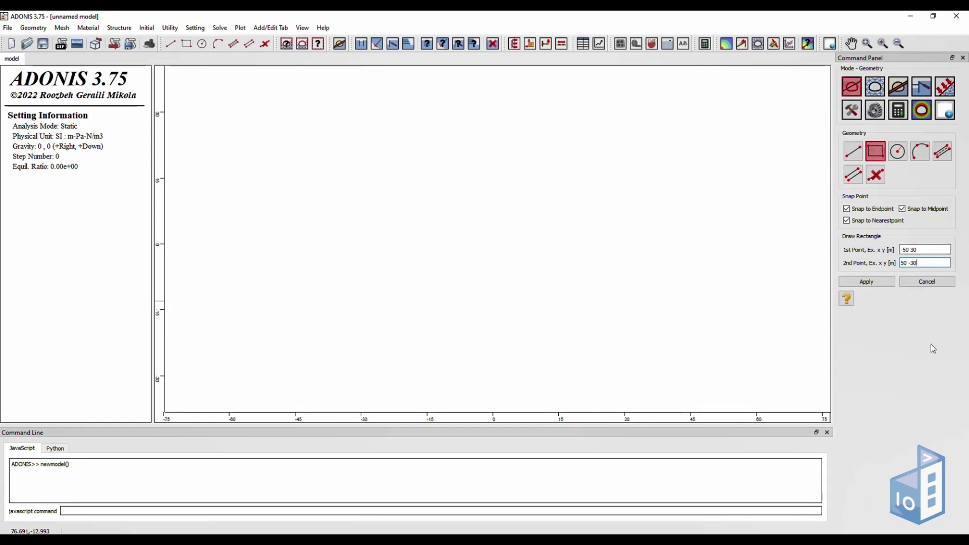
{"action": "left_click", "coordinate": [891, 284]}
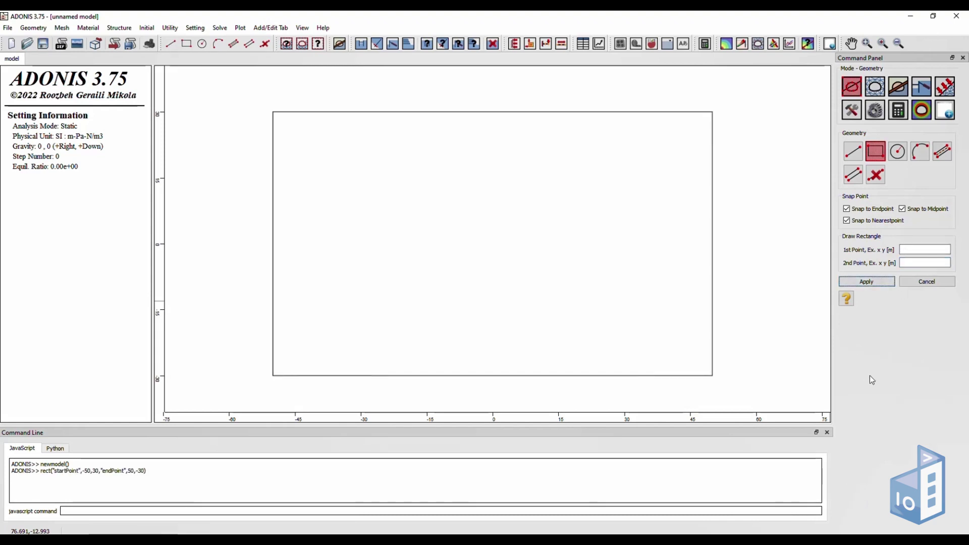
{"action": "left_click", "coordinate": [922, 249]}
{"action": "left_click", "coordinate": [922, 251]}
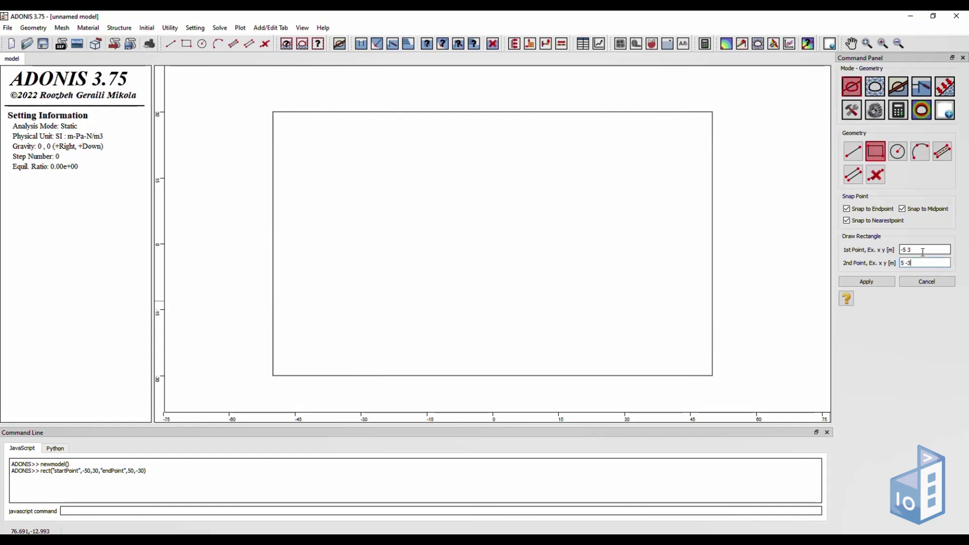
{"action": "left_click", "coordinate": [874, 282]}
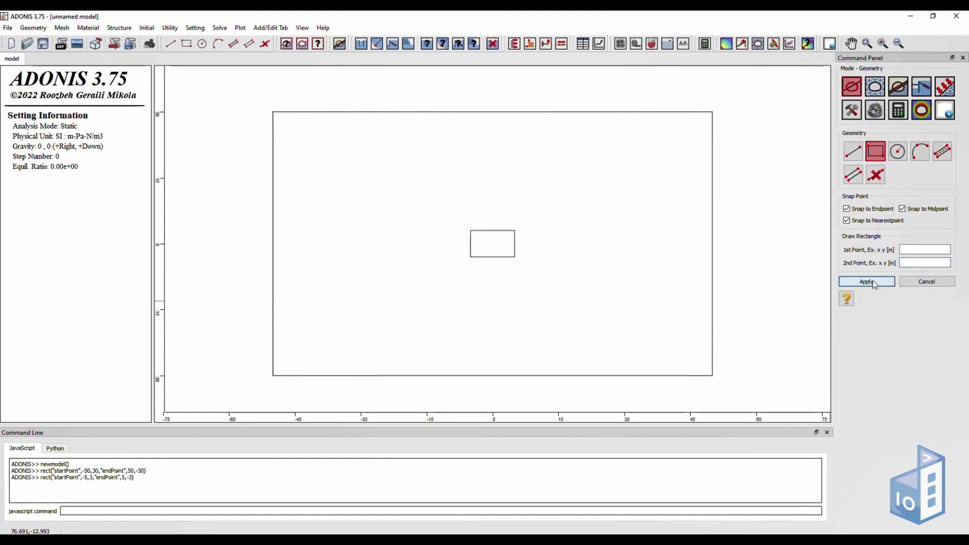
Step: Discretize both rectangle boundaries and triangulate the rectangles into a mesh
{"action": "left_click", "coordinate": [881, 88]}
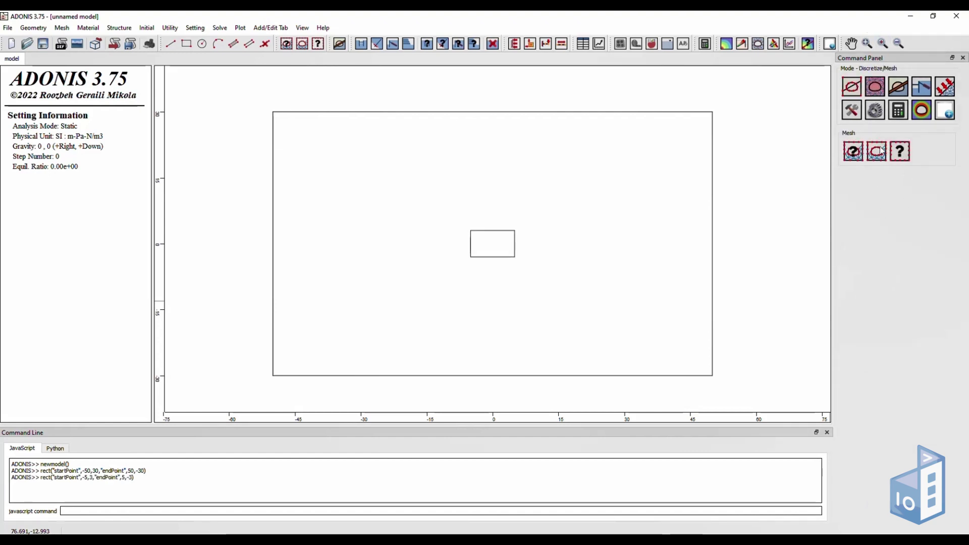
{"action": "left_click", "coordinate": [877, 159]}
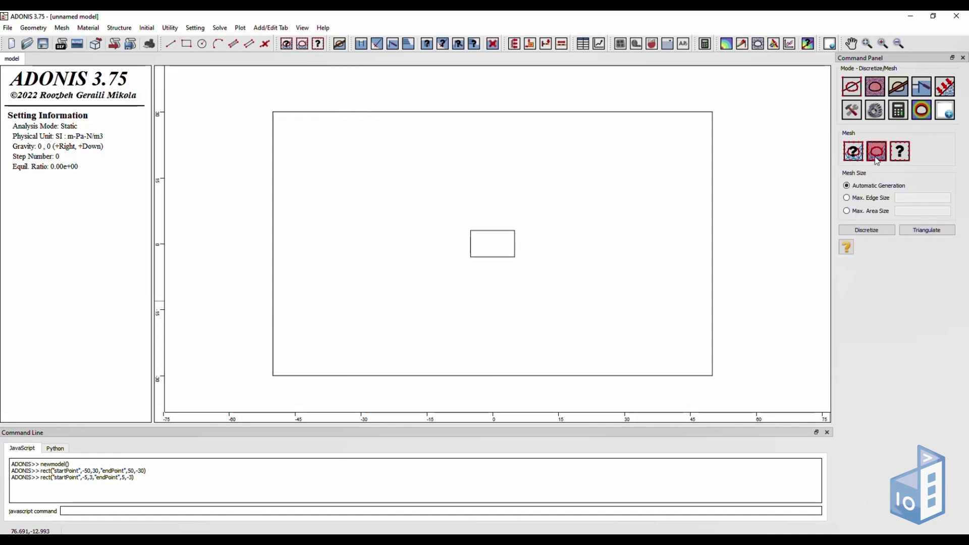
{"action": "left_click", "coordinate": [882, 230]}
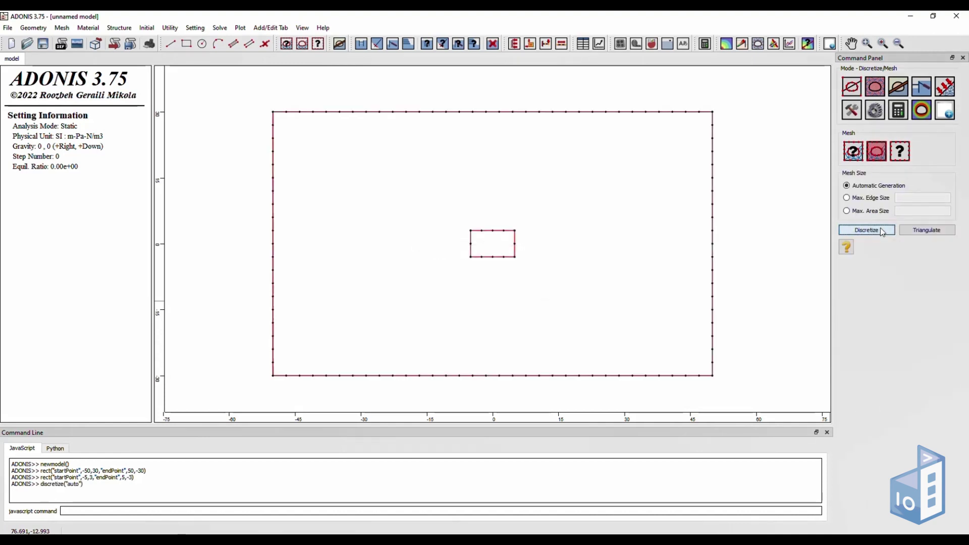
{"action": "left_click", "coordinate": [928, 232]}
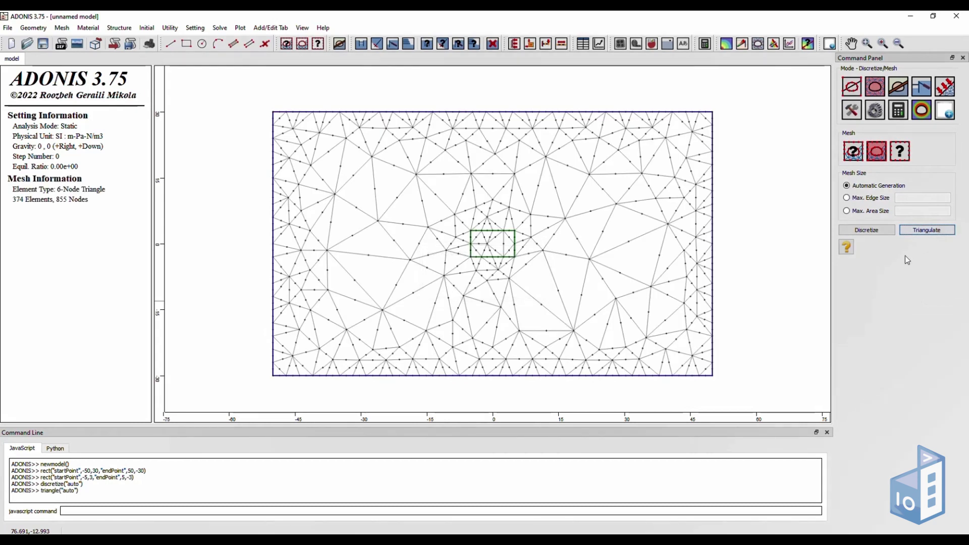
Step: Rebuild the mesh as 3-node triangles, giving 374 elements and 241 nodes
{"action": "left_click", "coordinate": [853, 152]}
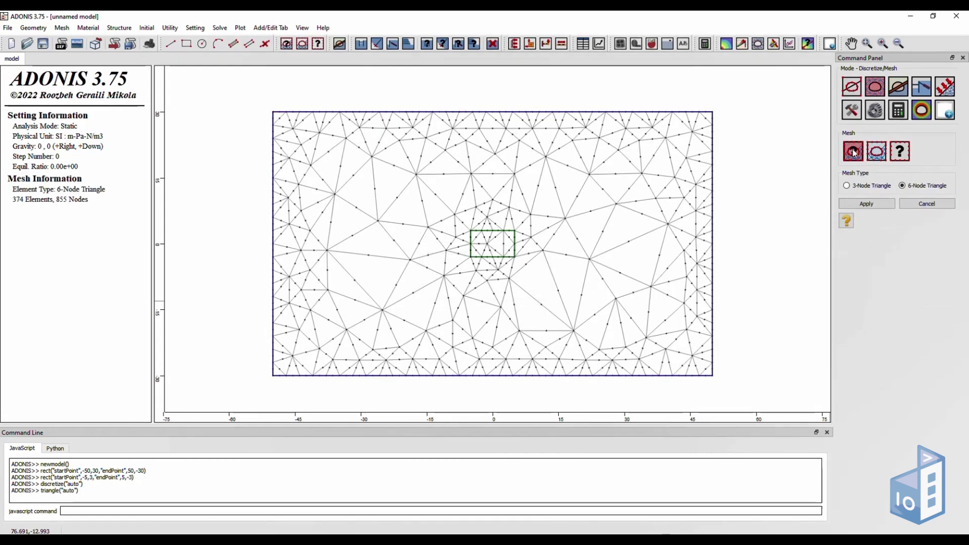
{"action": "left_click", "coordinate": [870, 185]}
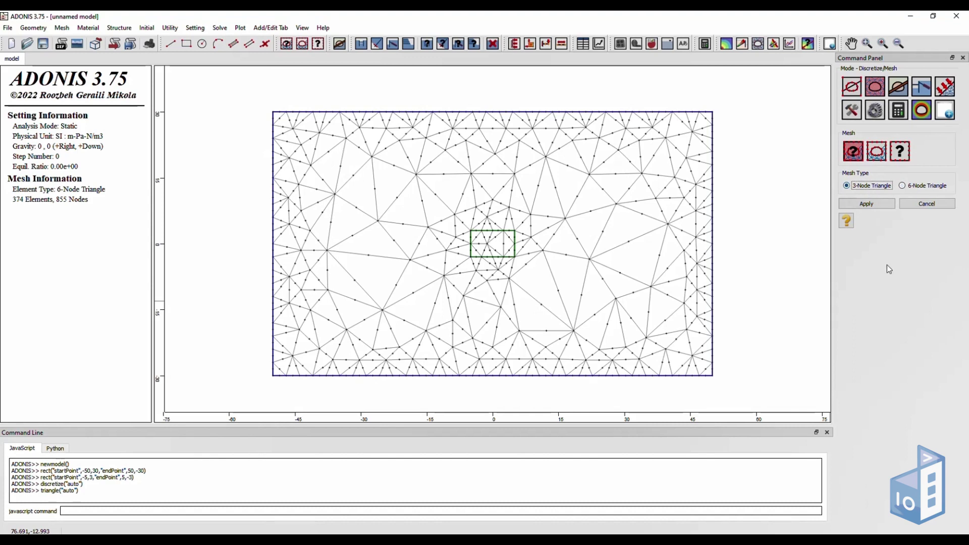
{"action": "left_click", "coordinate": [877, 205]}
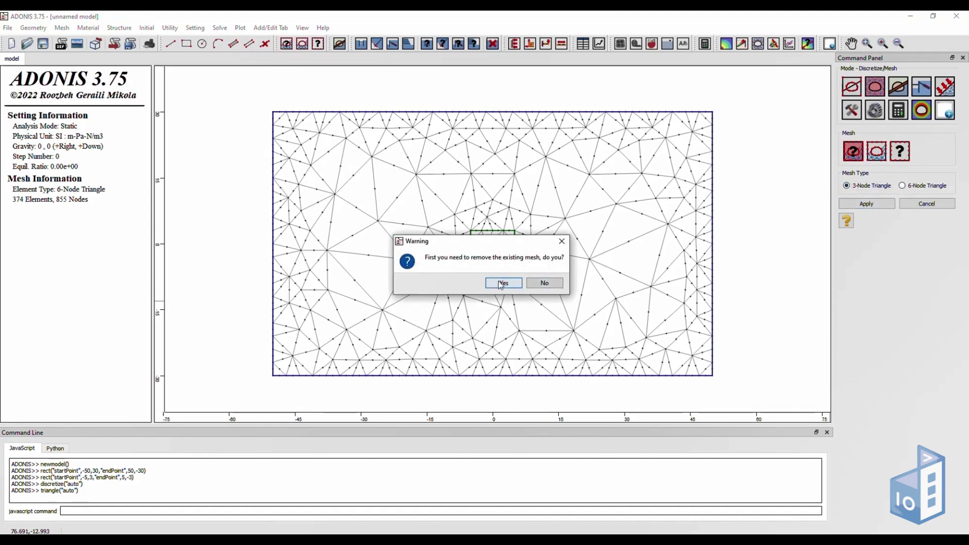
{"action": "left_click", "coordinate": [501, 284]}
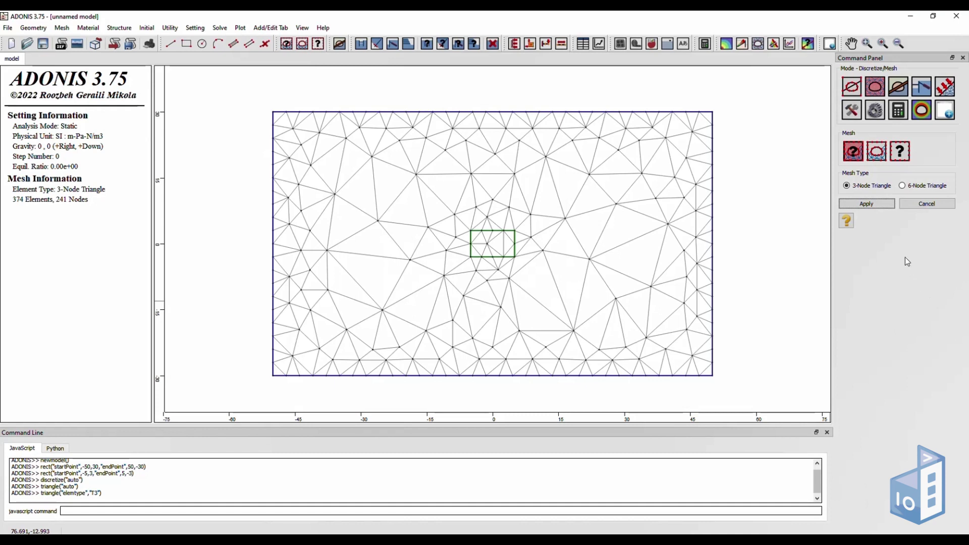
Step: Create IsoElastic Material 1 with default properties (density 2500)
{"action": "left_click", "coordinate": [902, 88]}
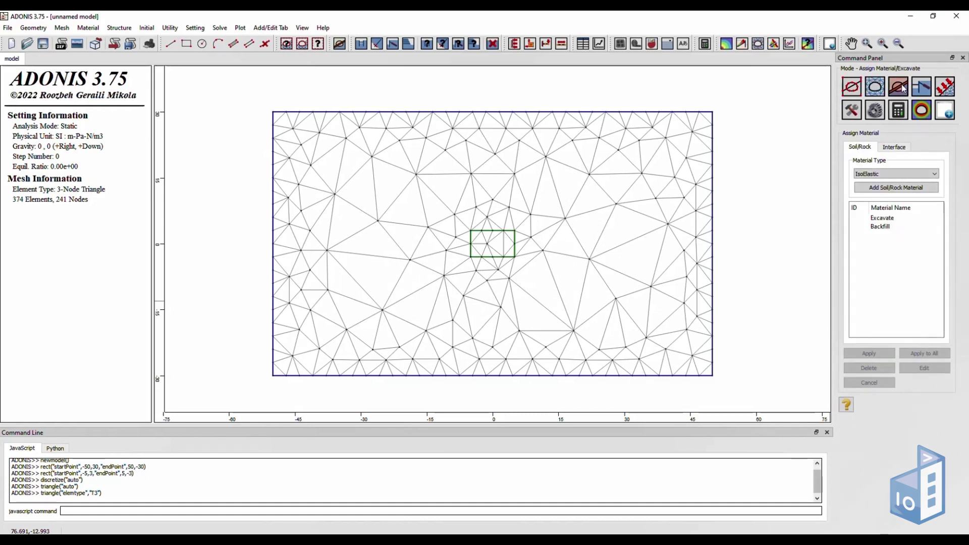
{"action": "left_click", "coordinate": [909, 175]}
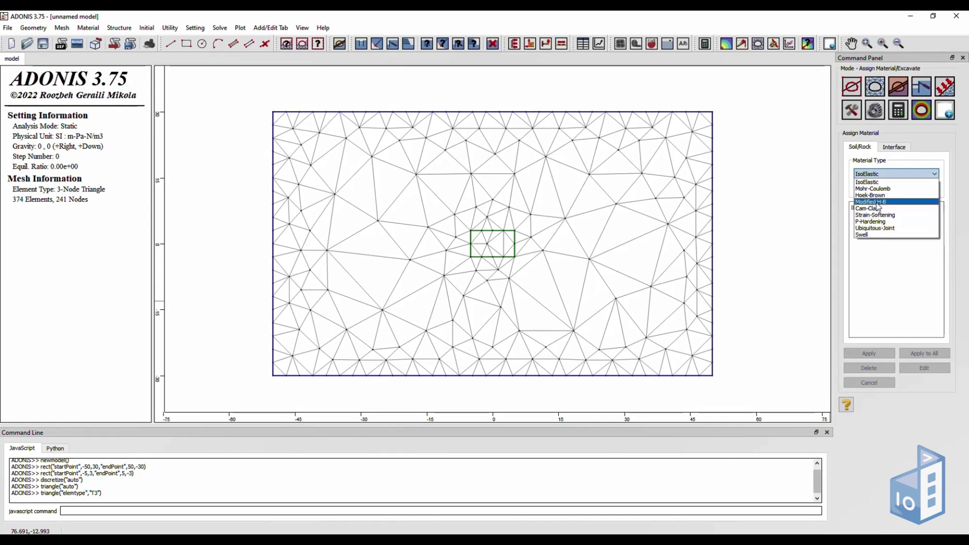
{"action": "left_click", "coordinate": [875, 182]}
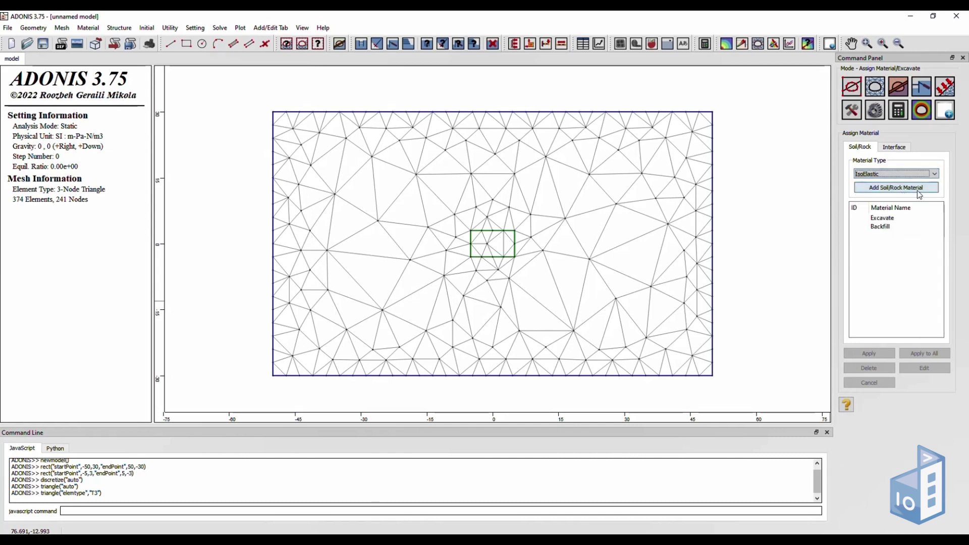
{"action": "left_click", "coordinate": [935, 187]}
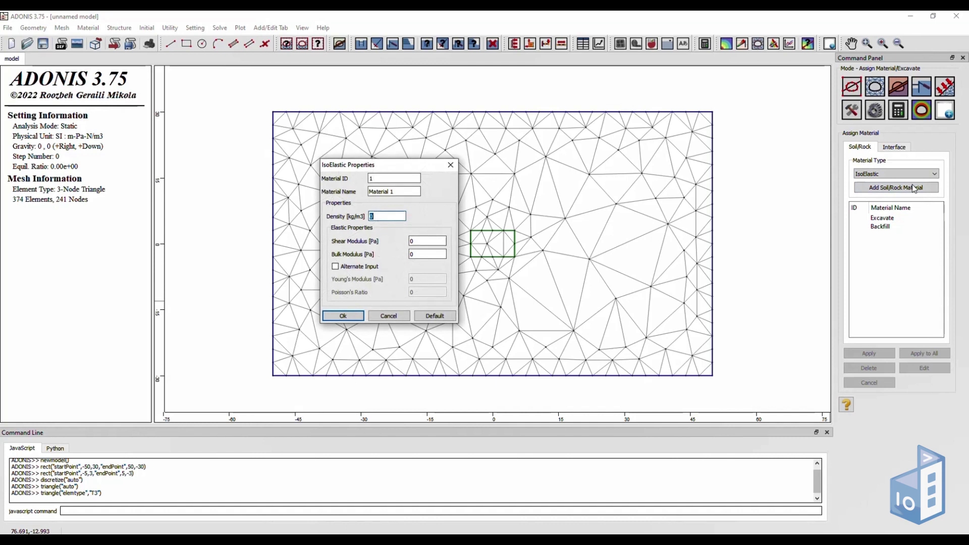
{"action": "left_click", "coordinate": [441, 320]}
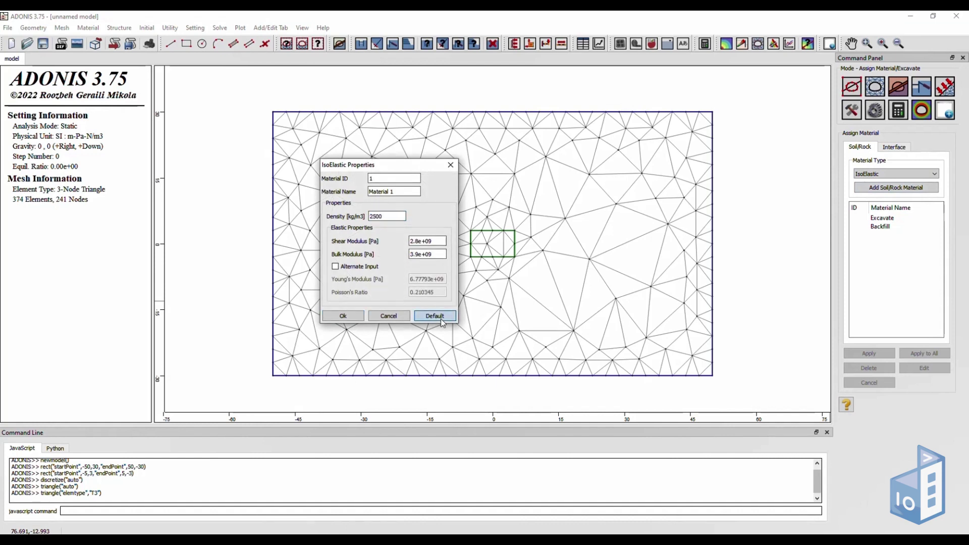
{"action": "triple_click", "coordinate": [401, 195]}
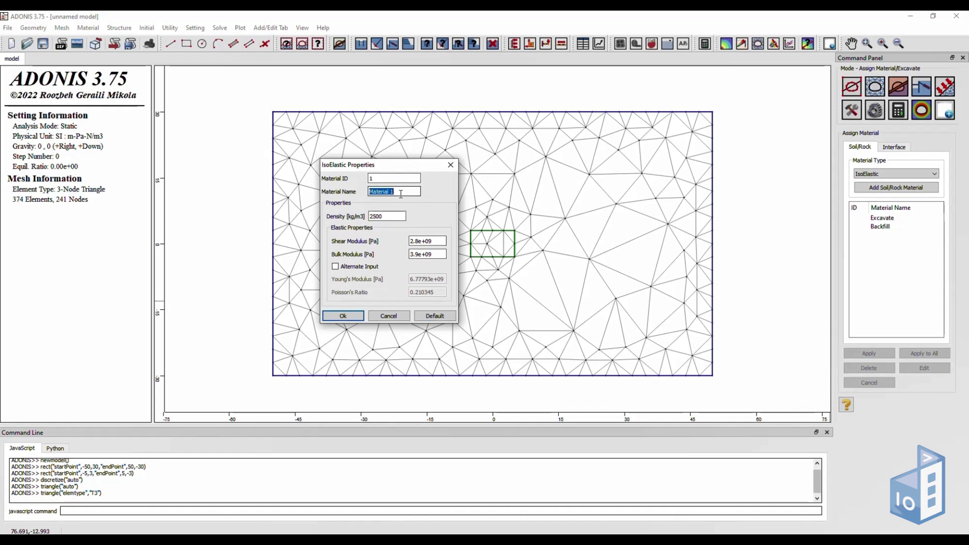
{"action": "left_click", "coordinate": [355, 314]}
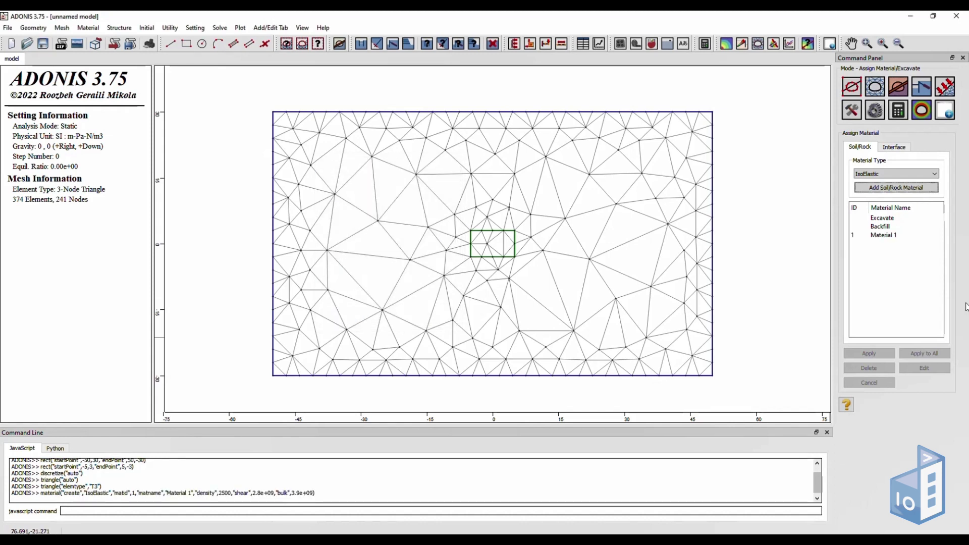
Step: Assign Material 1 to every element of the mesh
{"action": "left_click", "coordinate": [889, 235]}
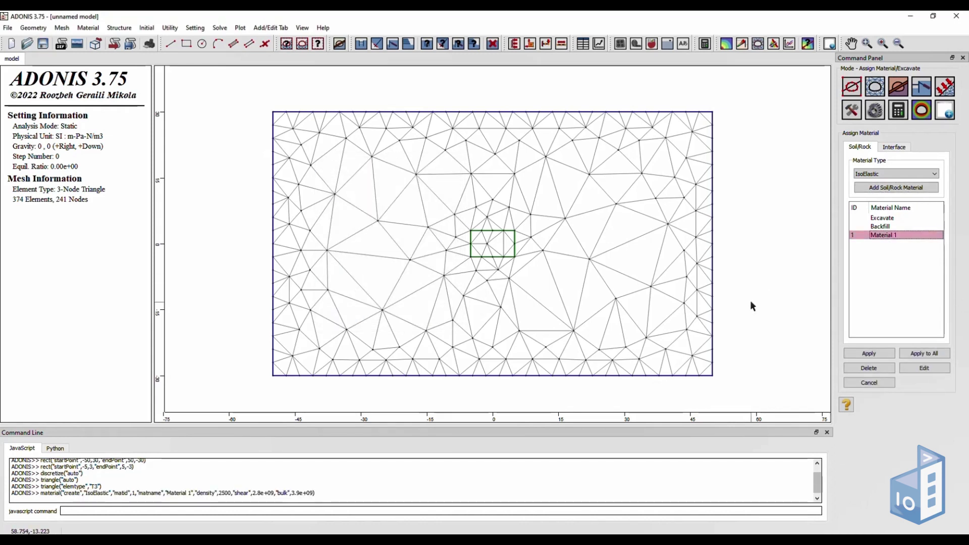
{"action": "left_click", "coordinate": [927, 355]}
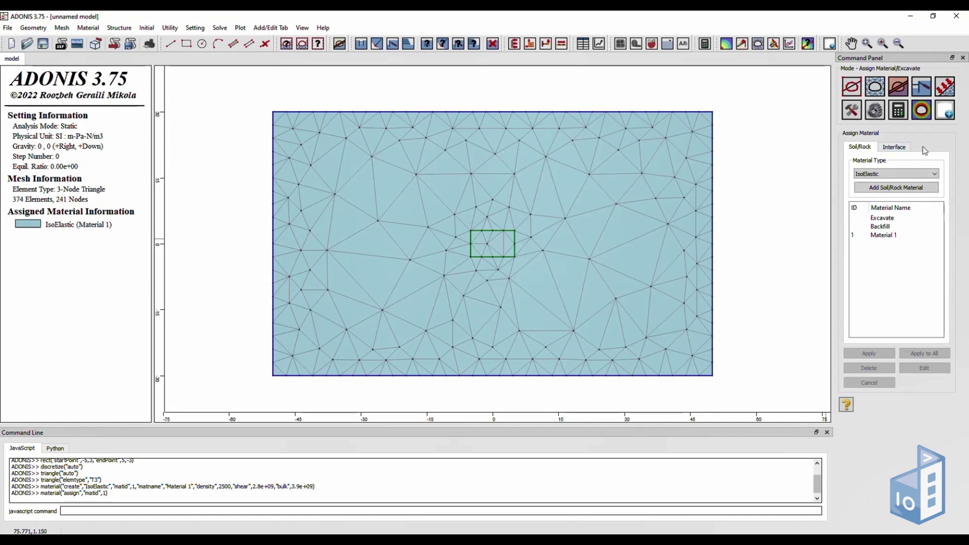
{"action": "left_click", "coordinate": [946, 87]}
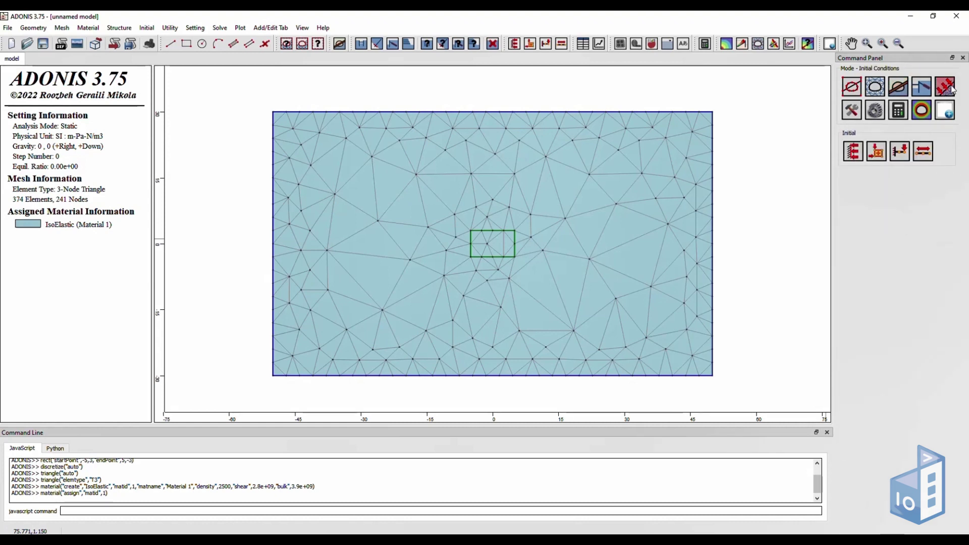
Step: Apply xyfix to all outer boundary nodes as Fixed Displacement
{"action": "left_click", "coordinate": [853, 151]}
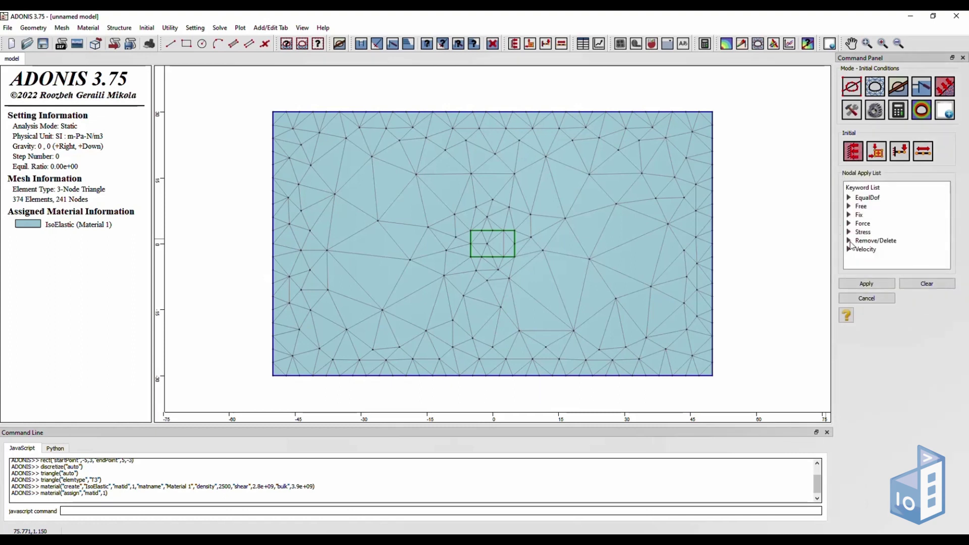
{"action": "left_click", "coordinate": [853, 215]}
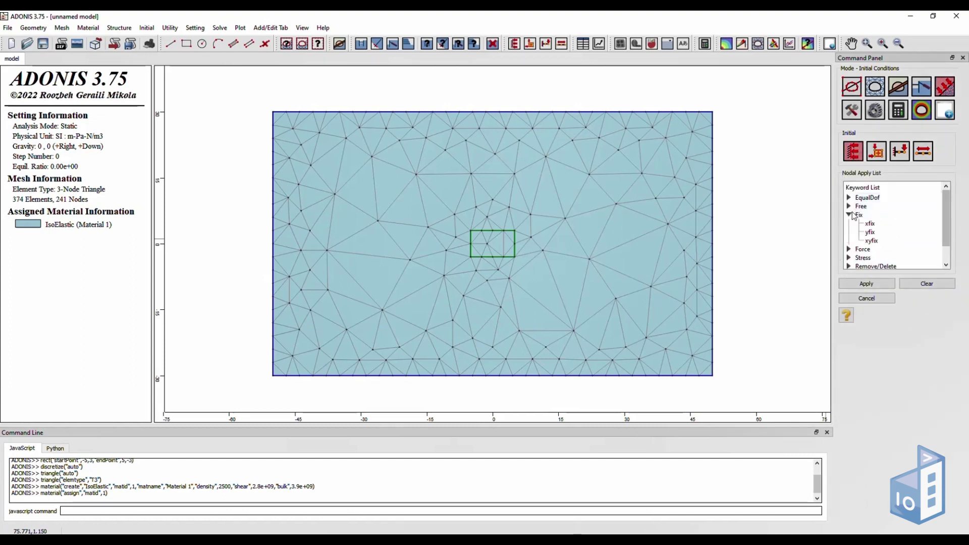
{"action": "left_click", "coordinate": [875, 242]}
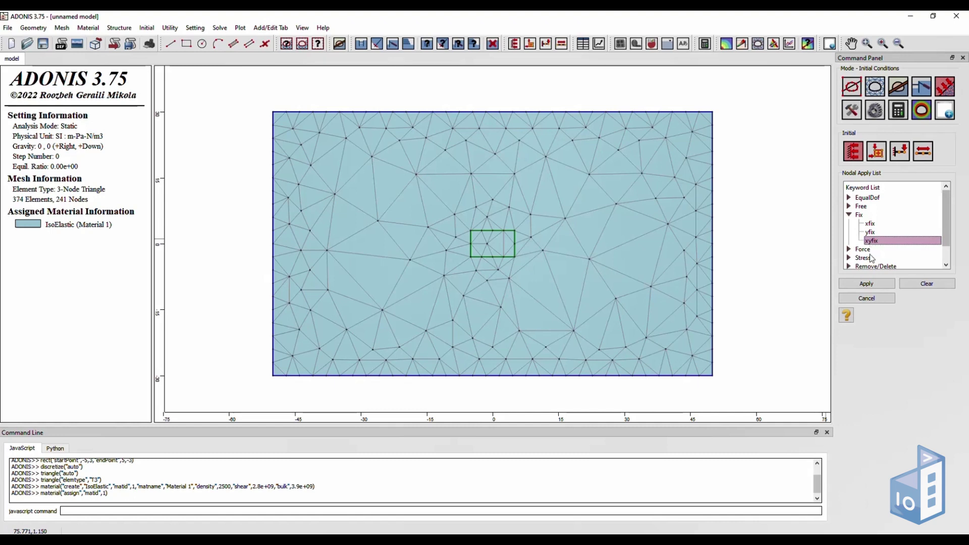
{"action": "left_click_drag", "start_coordinate": [745, 388], "coordinate": [251, 93]}
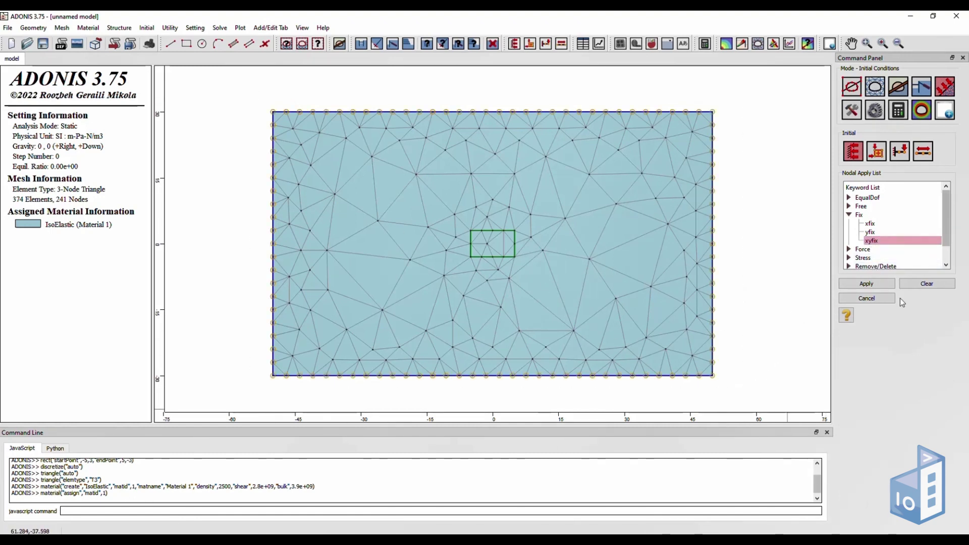
{"action": "left_click", "coordinate": [873, 284]}
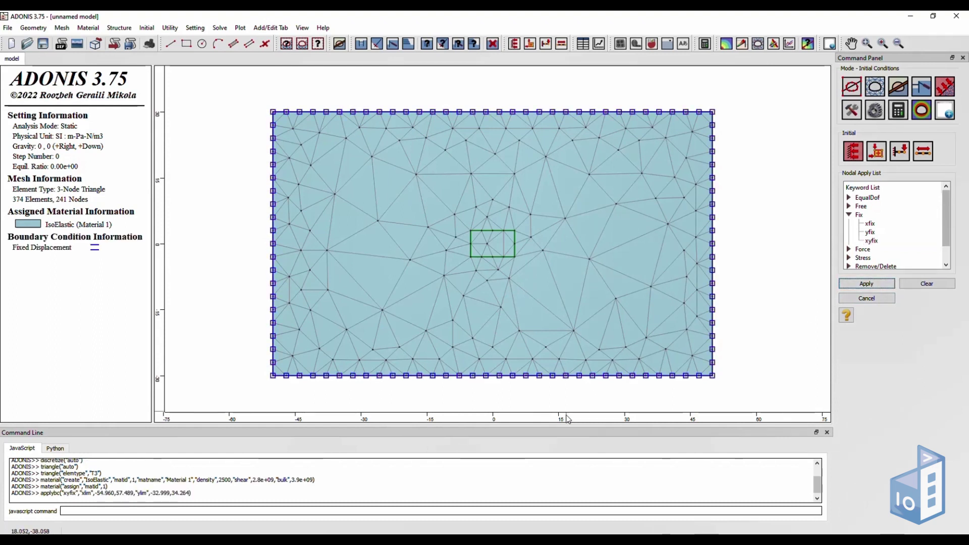
Step: Apply an initial horizontal element stress sxx of -15e6 Pa to the model
{"action": "left_click", "coordinate": [877, 154]}
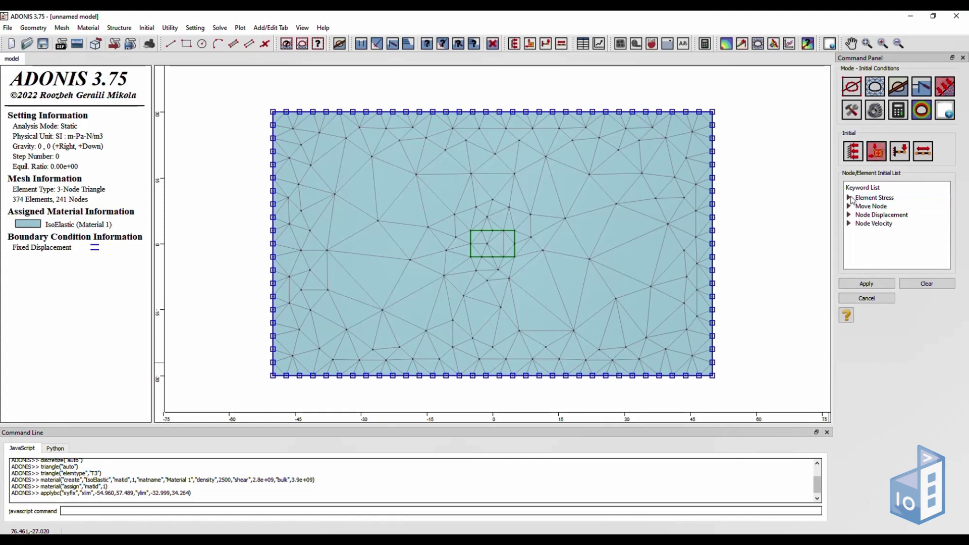
{"action": "left_click", "coordinate": [850, 198]}
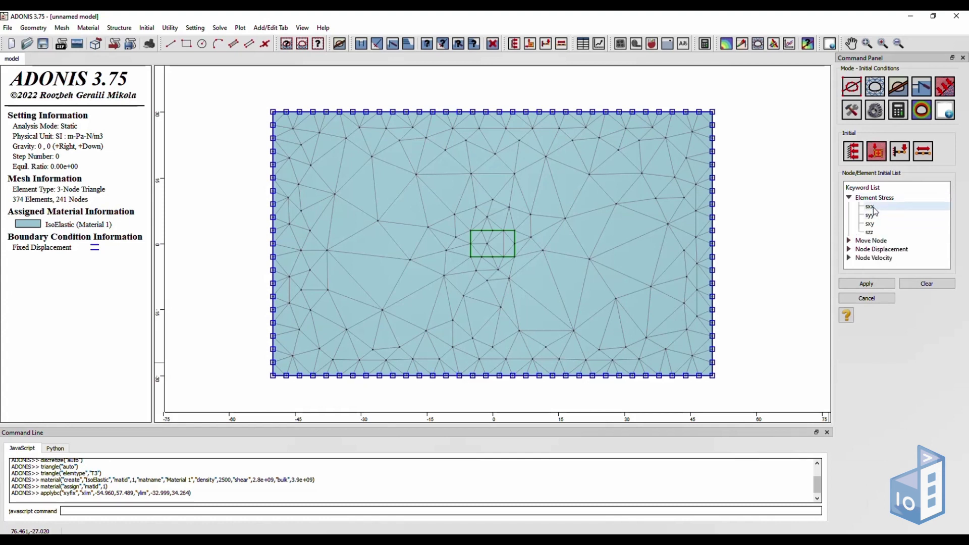
{"action": "left_click", "coordinate": [870, 207]}
{"action": "double_click", "coordinate": [926, 297]}
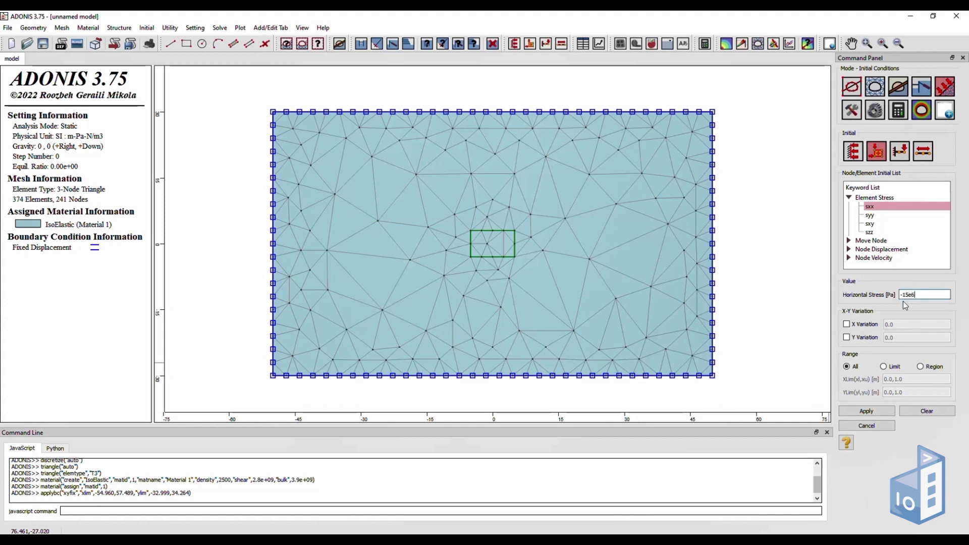
{"action": "left_click", "coordinate": [883, 412]}
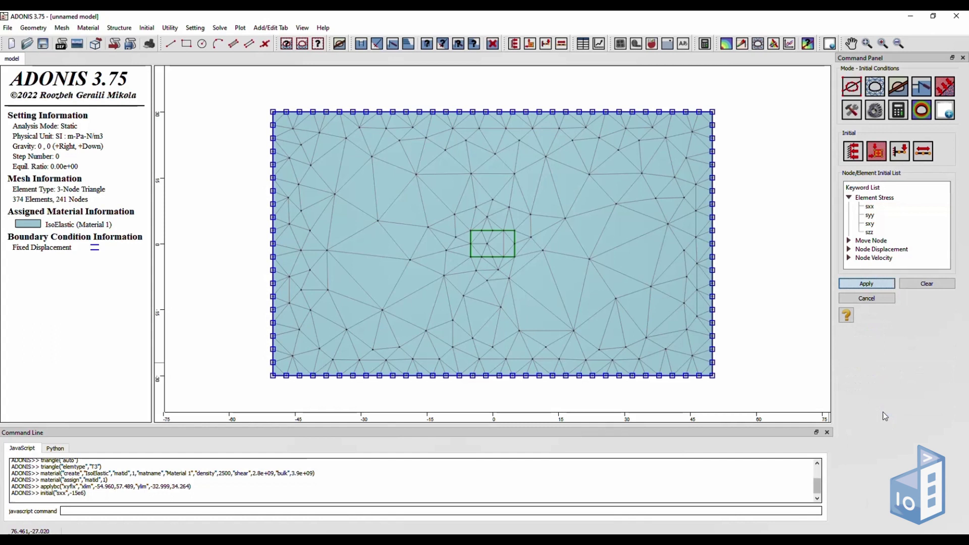
Step: Apply an initial vertical element stress syy of -30e6 Pa to the model
{"action": "left_click", "coordinate": [870, 215]}
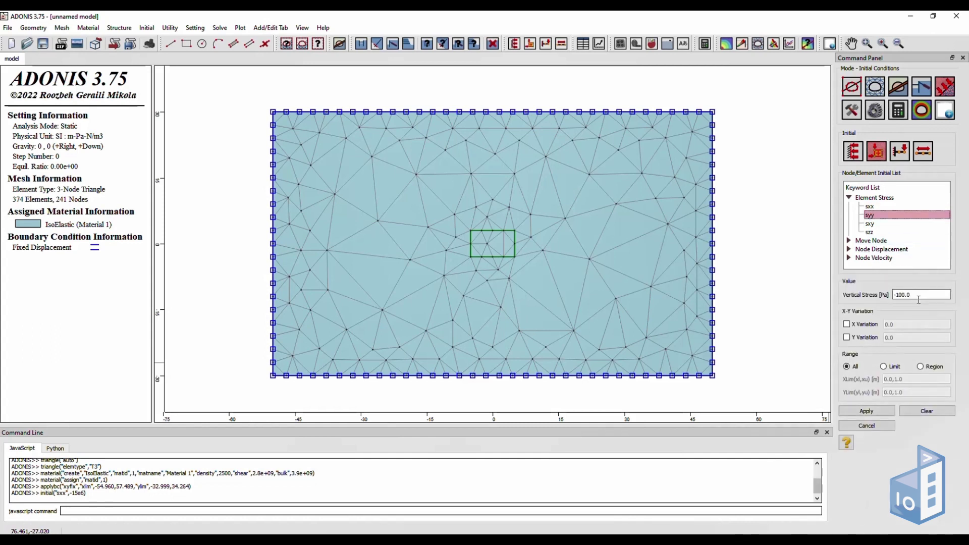
{"action": "double_click", "coordinate": [894, 295]}
{"action": "key", "text": "BackSpace"}
{"action": "left_click", "coordinate": [876, 410]}
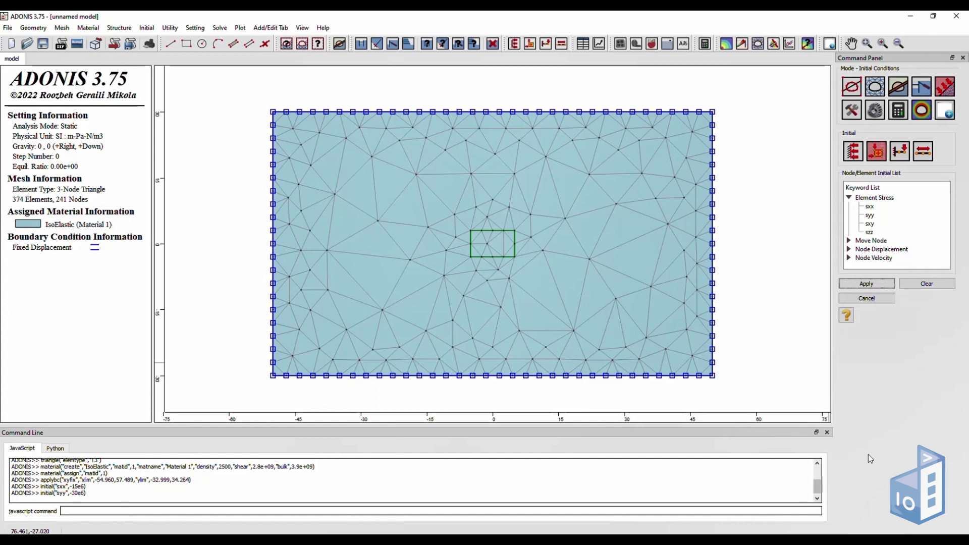
Step: Excavate the central 10 by 6 m rectangle
{"action": "left_click", "coordinate": [896, 89]}
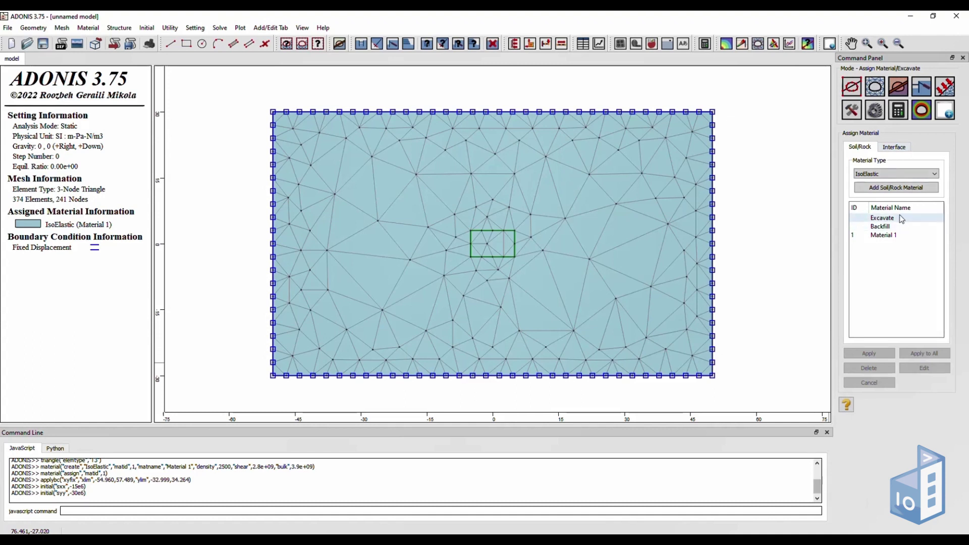
{"action": "left_click", "coordinate": [935, 218]}
{"action": "left_click", "coordinate": [502, 241]}
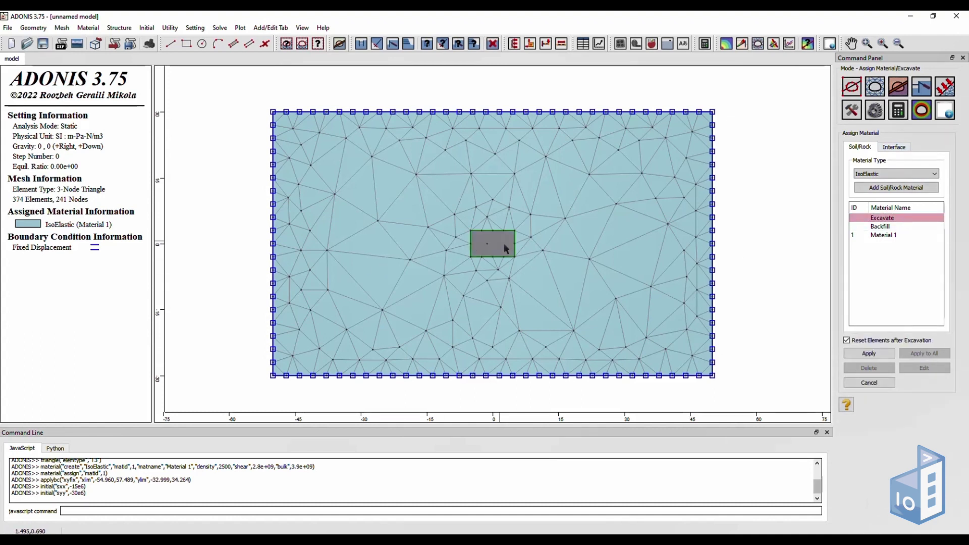
{"action": "left_click", "coordinate": [877, 353]}
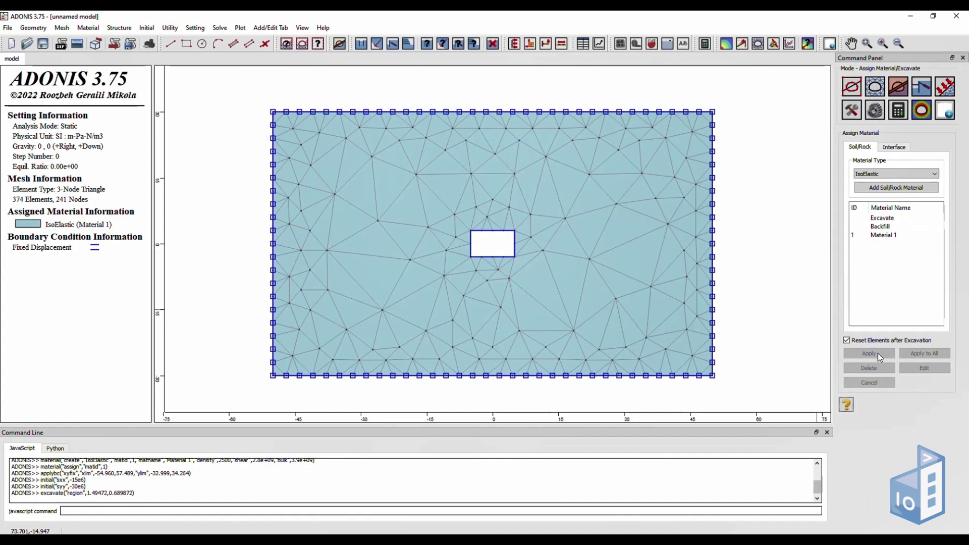
Step: Run the calculation, solving the model to step 501
{"action": "left_click", "coordinate": [902, 110]}
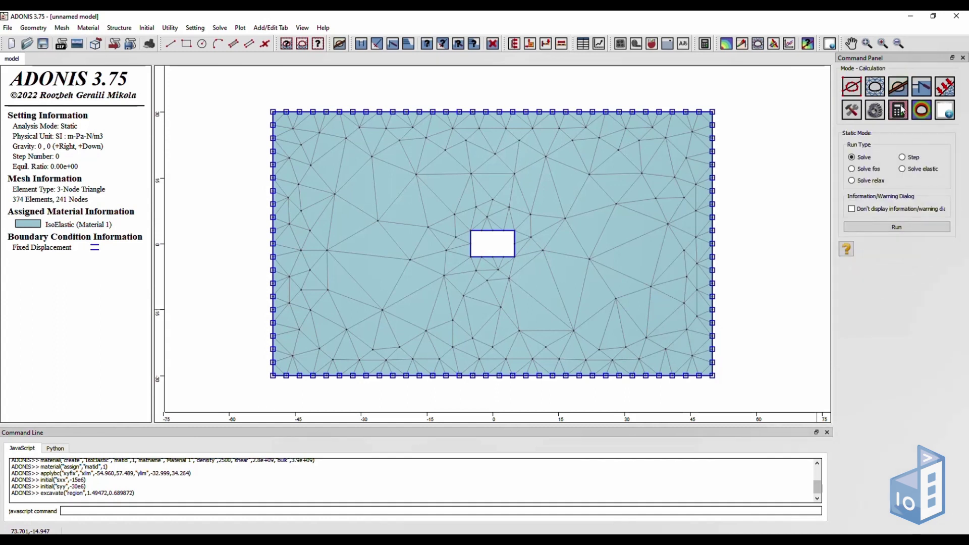
{"action": "left_click", "coordinate": [888, 228]}
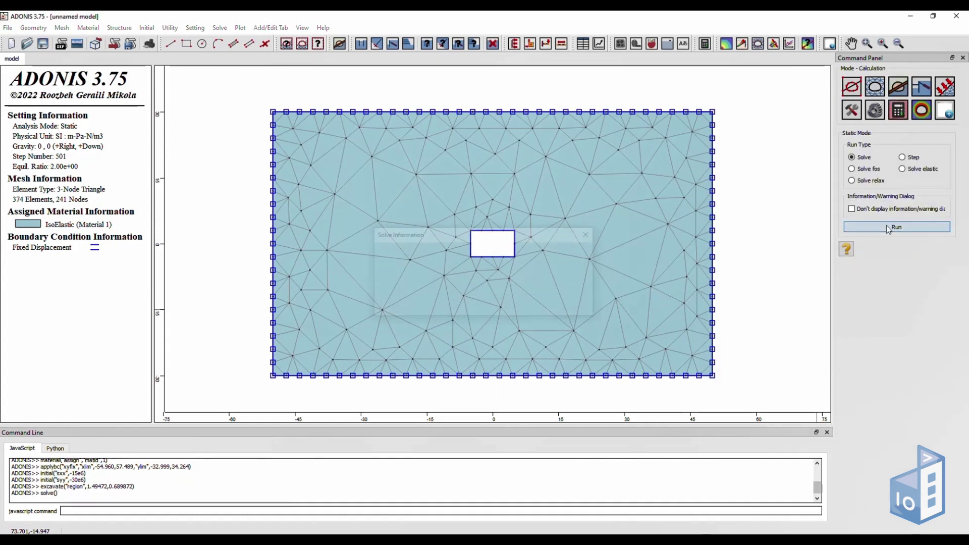
{"action": "left_click", "coordinate": [926, 112]}
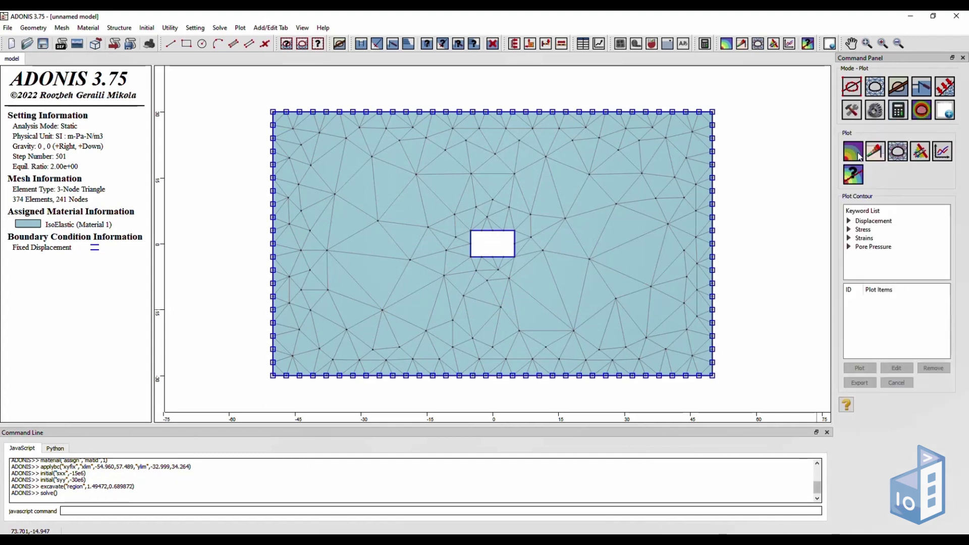
Step: Plot xdisp, ydisp, then totdisp contours, ending on total displacement peaking at 3.24E-02 m
{"action": "left_click", "coordinate": [850, 221]}
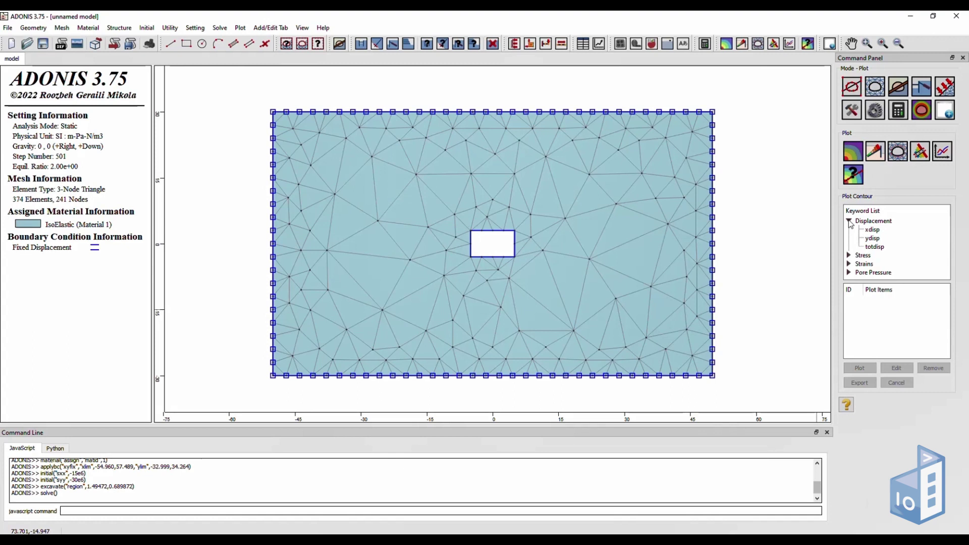
{"action": "left_click", "coordinate": [877, 230]}
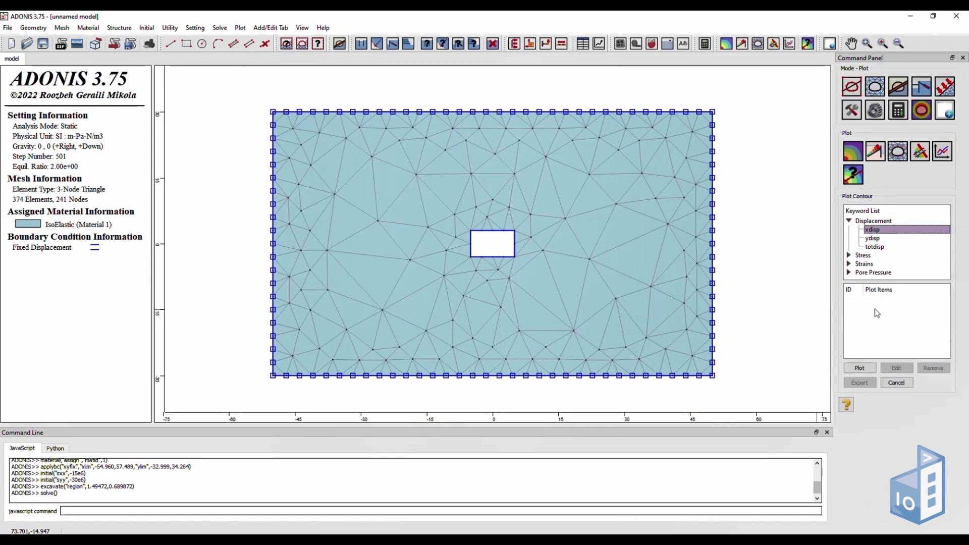
{"action": "left_click", "coordinate": [868, 367]}
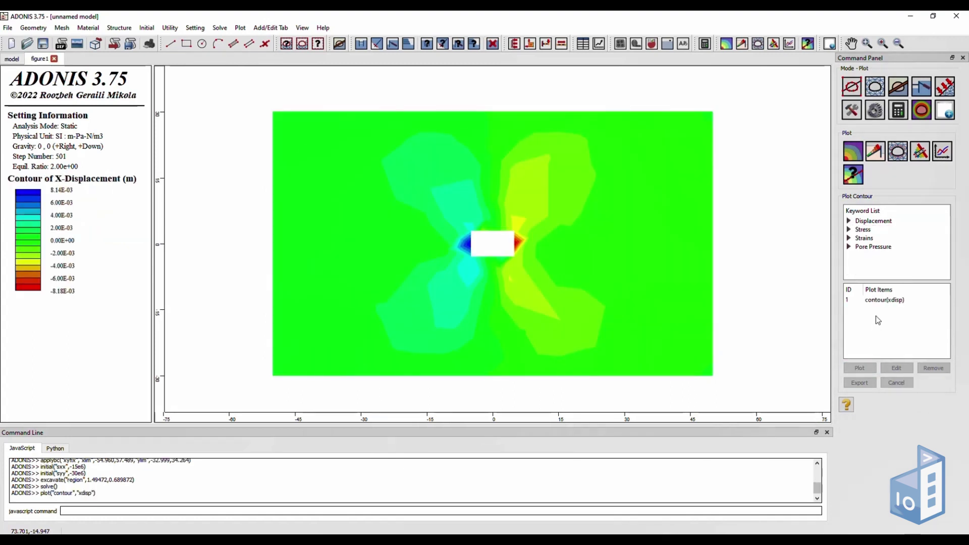
{"action": "left_click", "coordinate": [850, 221]}
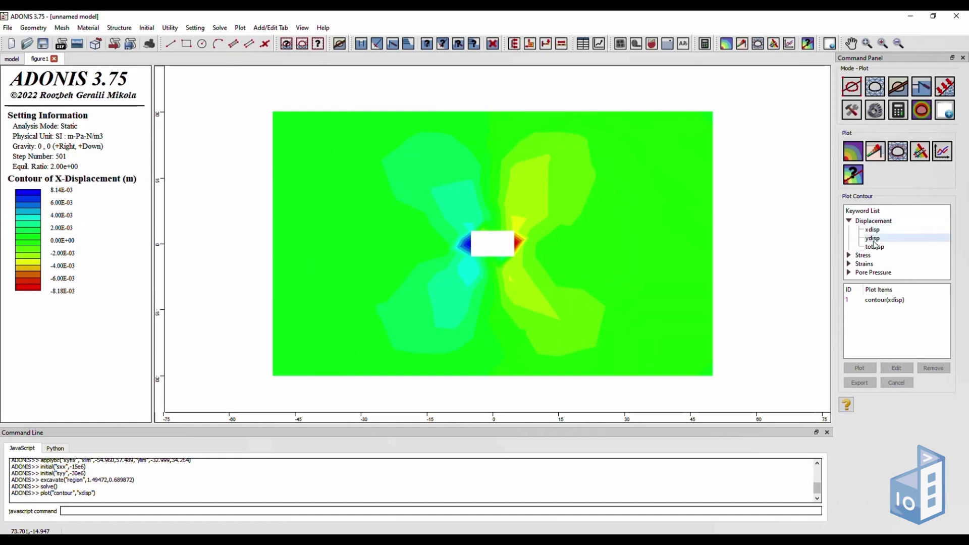
{"action": "left_click", "coordinate": [875, 240]}
{"action": "left_click", "coordinate": [866, 369]}
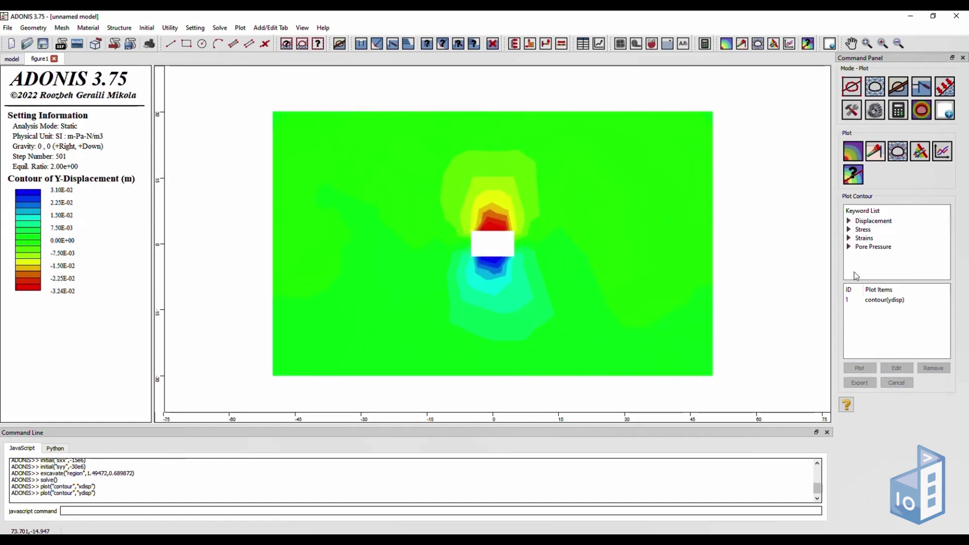
{"action": "left_click", "coordinate": [849, 221]}
{"action": "left_click", "coordinate": [875, 247]}
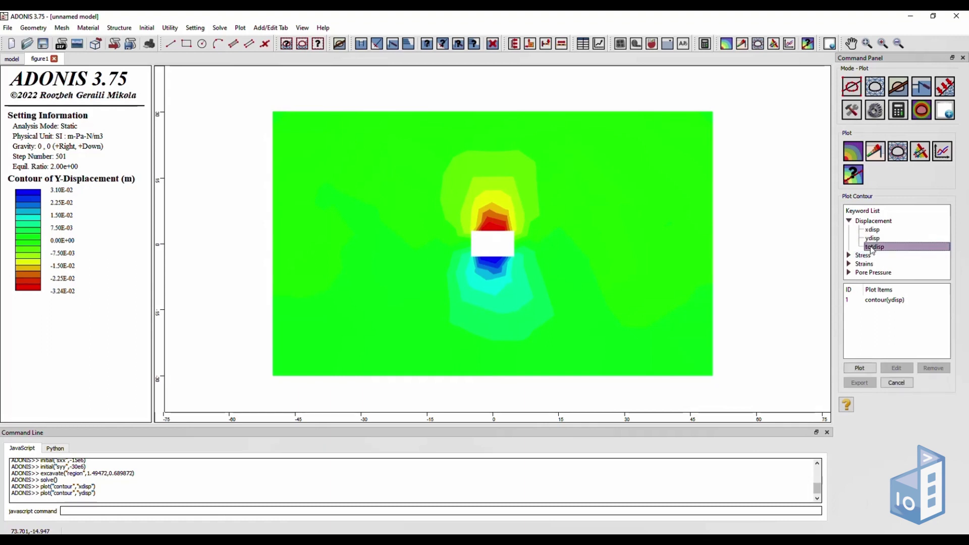
{"action": "left_click", "coordinate": [864, 369]}
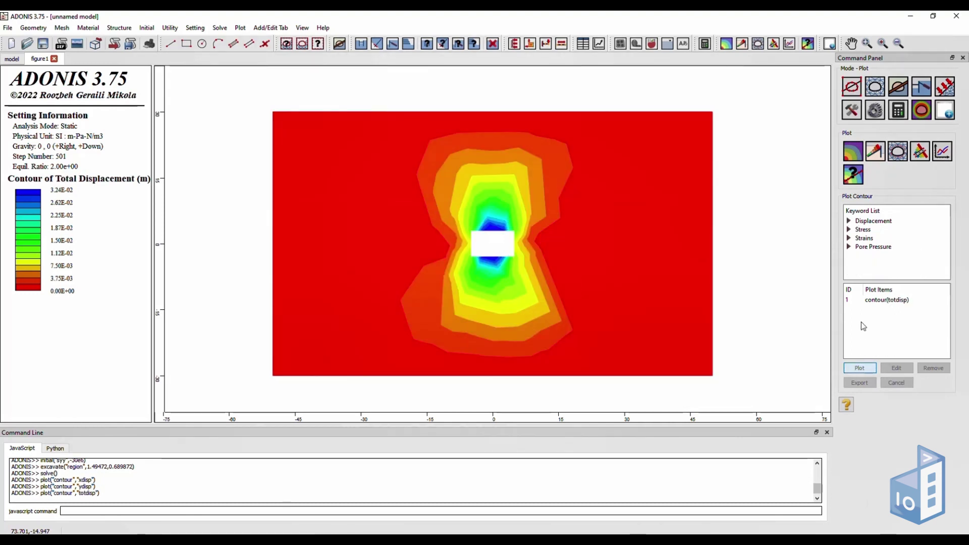
{"action": "left_click", "coordinate": [859, 175]}
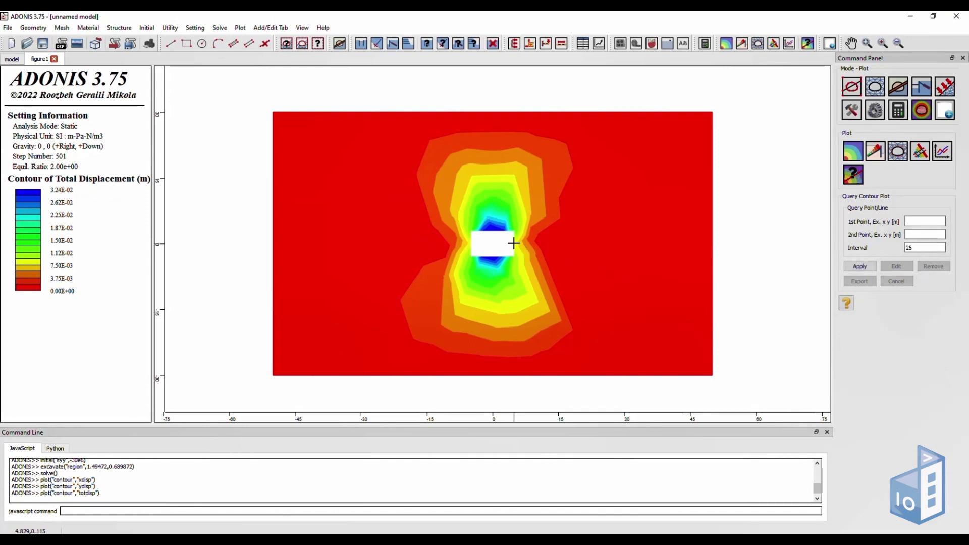
Step: Chart total displacement as query1 along a line from the shaft edge to x≈30.9
{"action": "left_click_drag", "start_coordinate": [513, 243], "coordinate": [629, 244]}
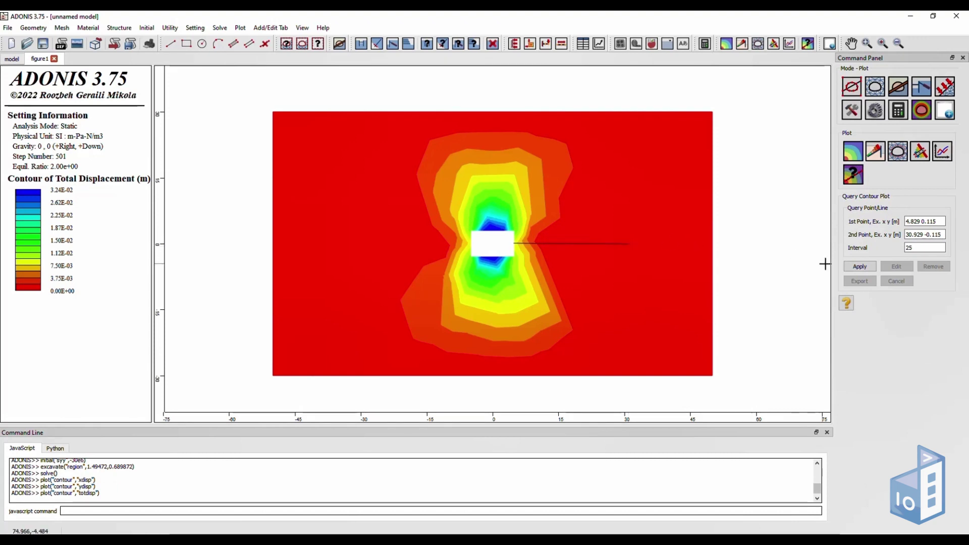
{"action": "left_click", "coordinate": [860, 268]}
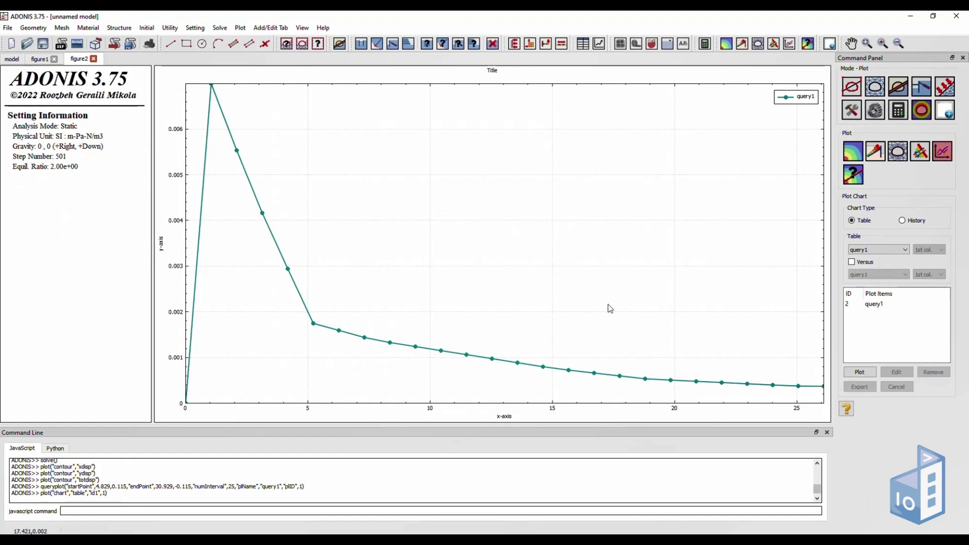
{"action": "left_click", "coordinate": [93, 59]}
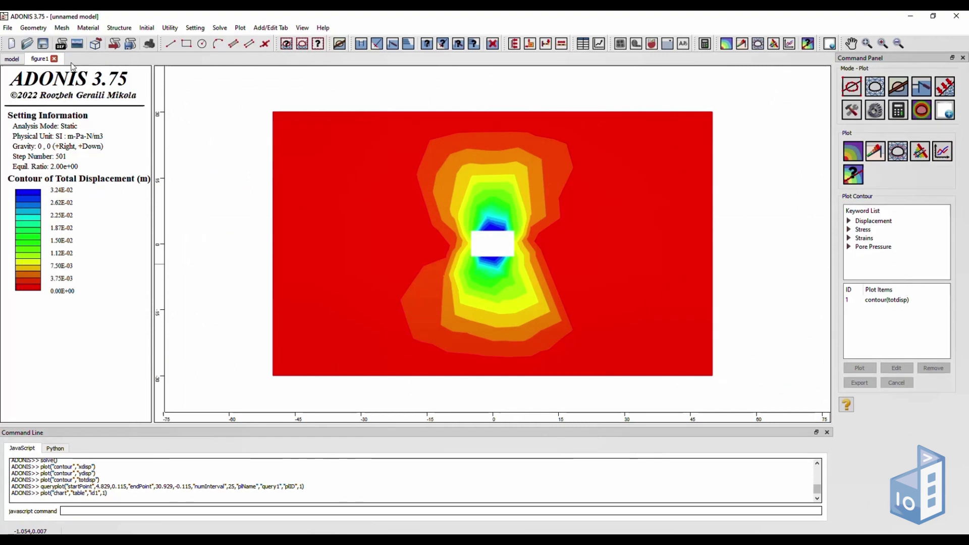
{"action": "left_click", "coordinate": [11, 59]}
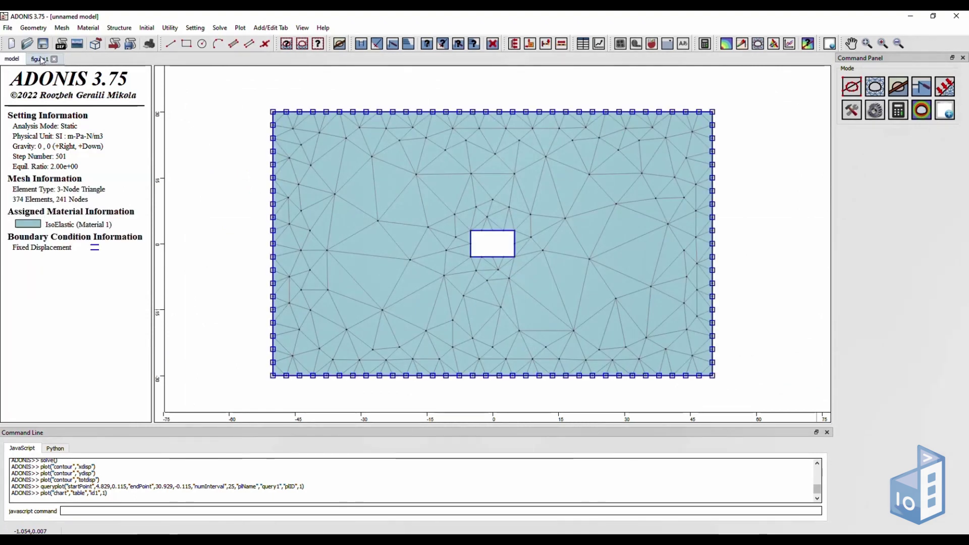
{"action": "left_click", "coordinate": [40, 59]}
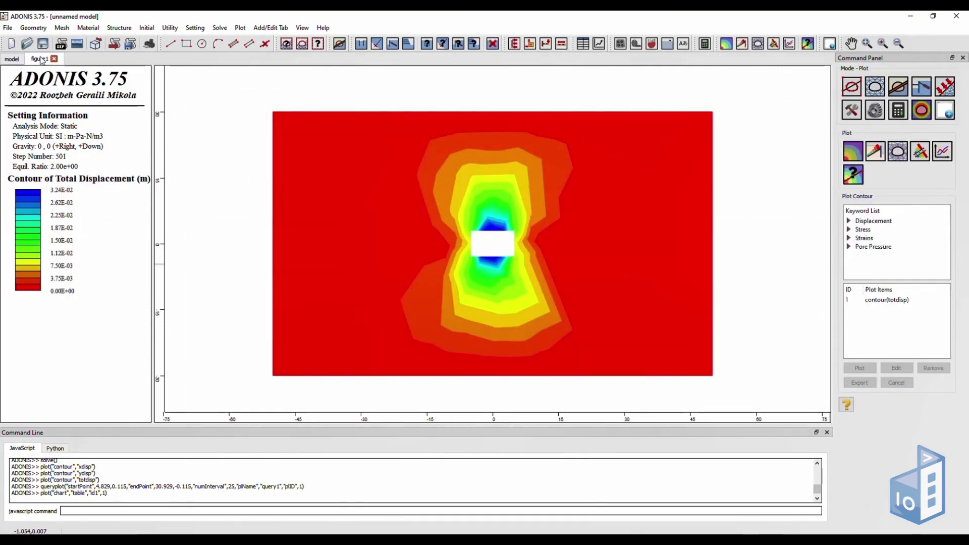